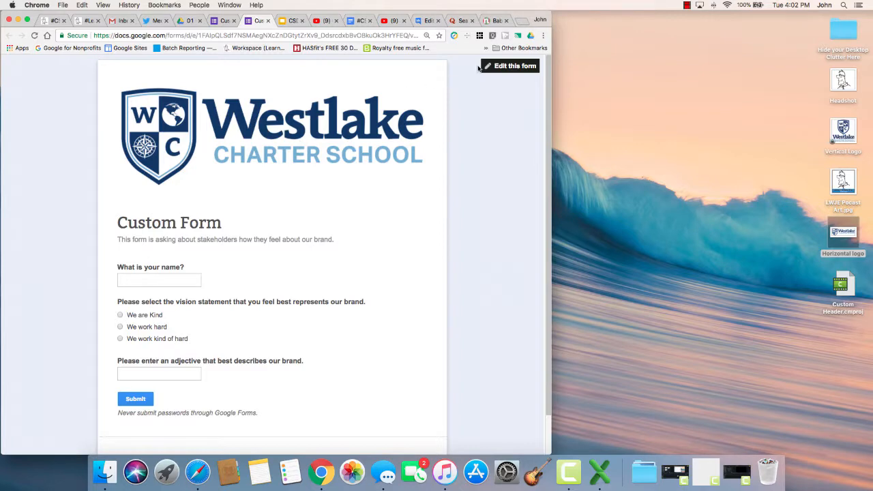
Open the Custom Form for editing and view its responses spreadsheet
left_click(493, 69)
scroll(224, 347, "down", 2)
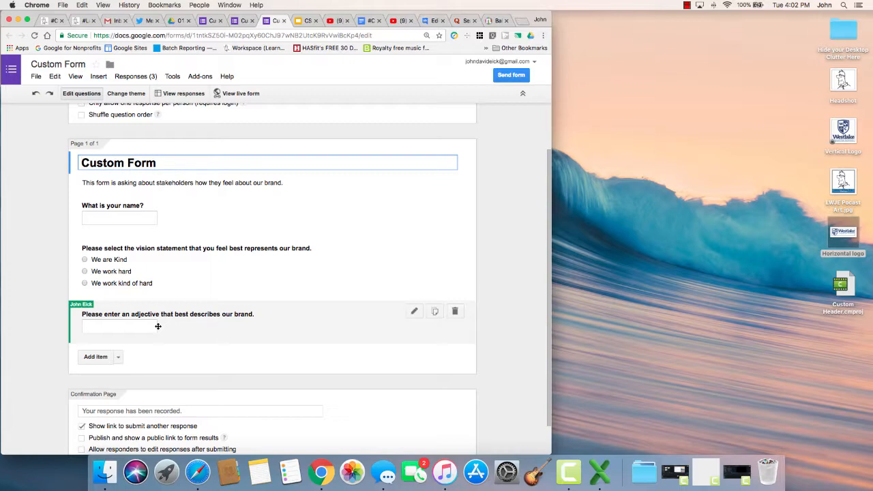
left_click(179, 93)
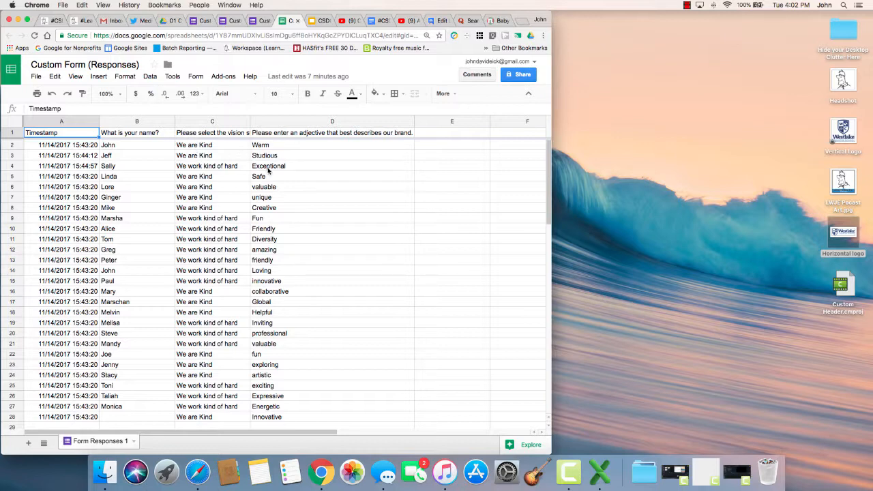
Add a new sheet to the responses spreadsheet and name it Data
left_click(28, 444)
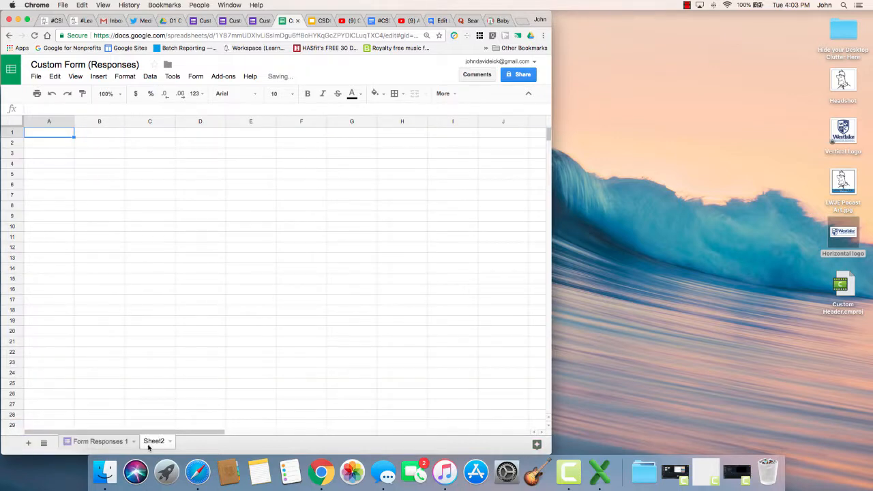
double_click(153, 442)
type("Data")
key("Return")
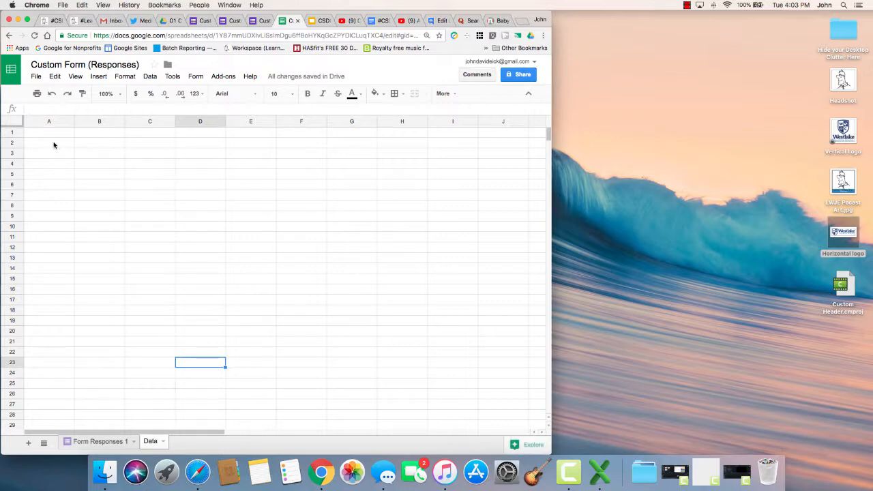
Copy the answer option "We are Kind" from the form's vision statement question into cell A2 of the Data sheet
left_click(204, 20)
left_click(146, 311)
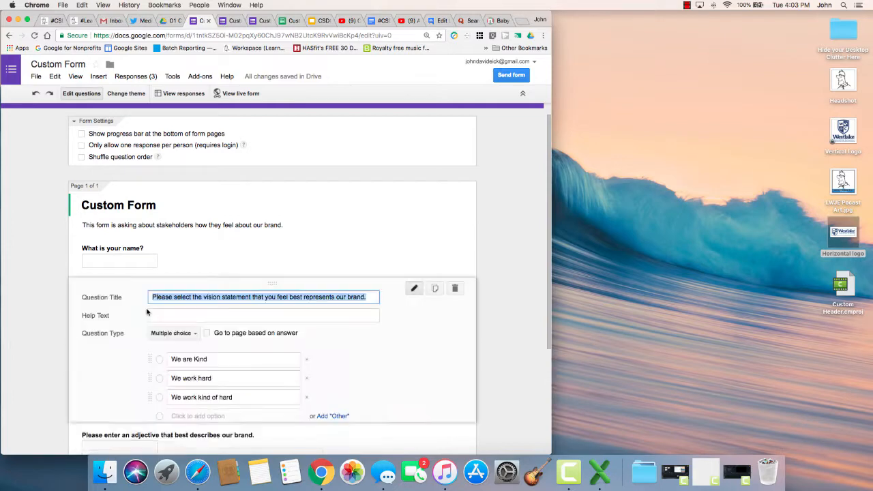
left_click(204, 359)
key("super+c")
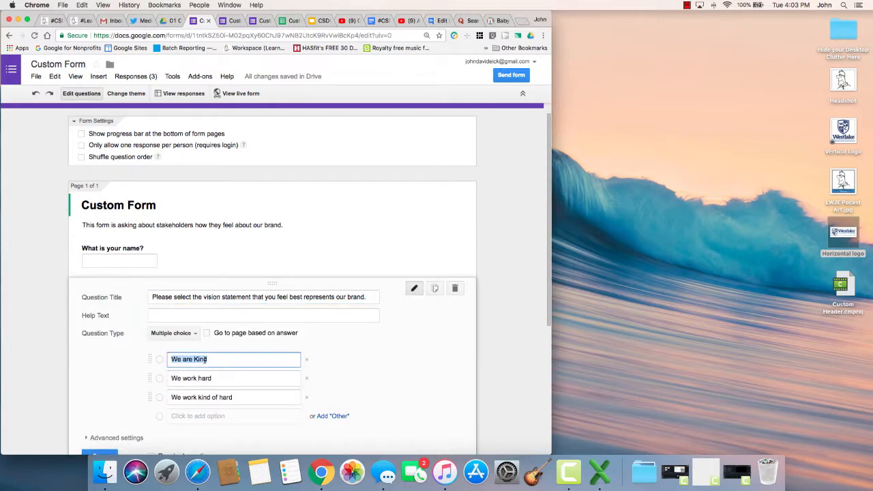
left_click(288, 26)
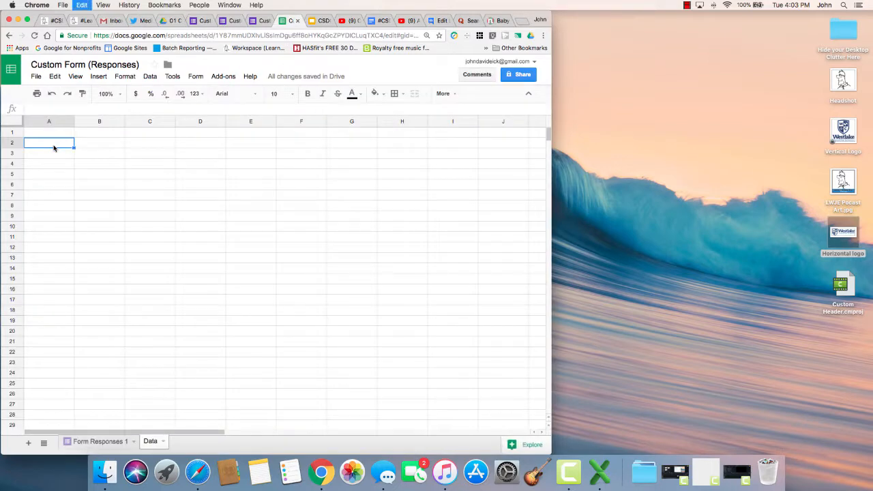
key("super+v")
Copy the form's answer options "We work hard" and "We work kind of hard" into cells A3 and A4 of the Data sheet
left_click(264, 21)
left_click(201, 336)
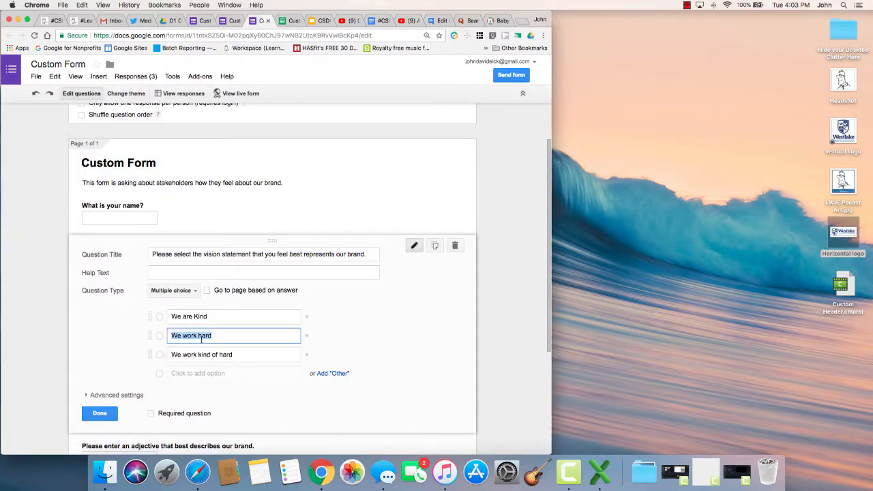
key("super+c")
left_click(287, 26)
key("super+v")
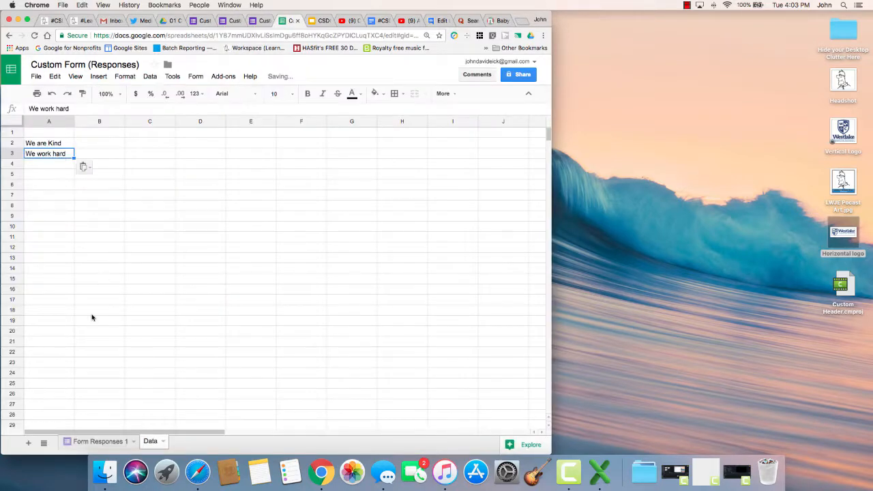
left_click(71, 145)
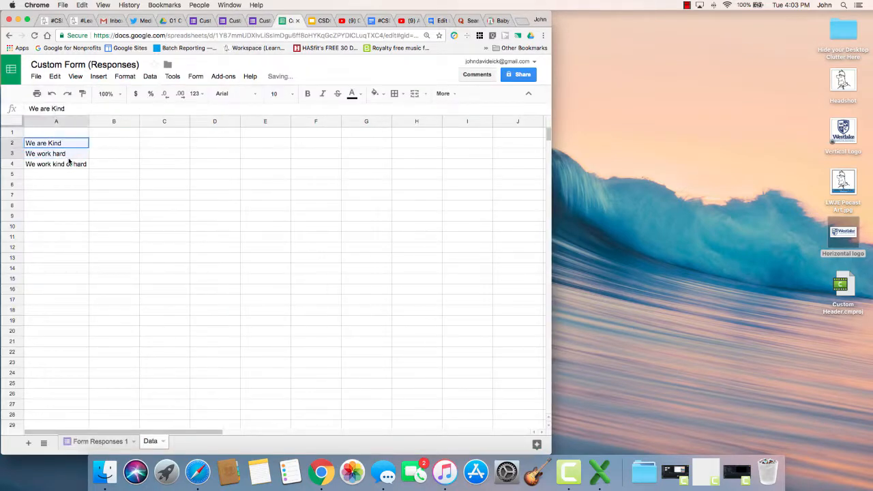
left_click_drag(69, 161, 71, 166)
left_click(71, 180)
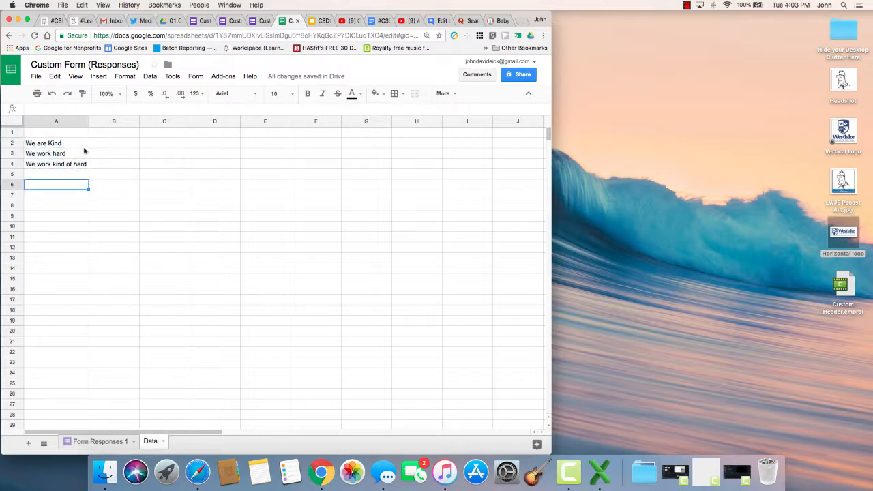
Enter =COUNTIF('Form Responses 1'!C:C,A2) in cell B2 of the Data sheet to count the "We are Kind" answers
left_click(103, 146)
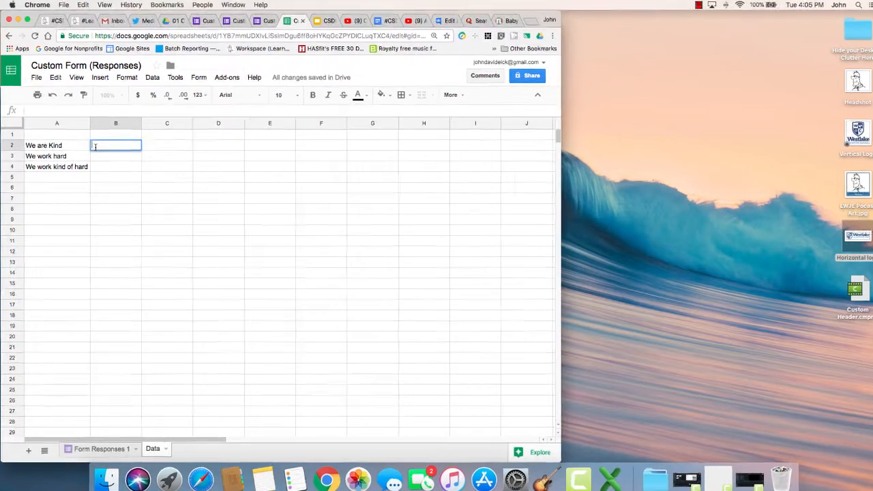
type("=count")
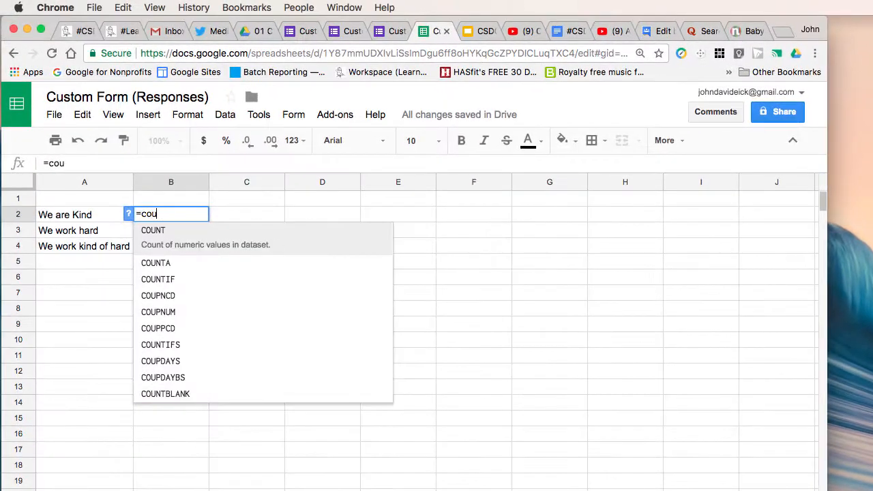
type("i")
key("Tab")
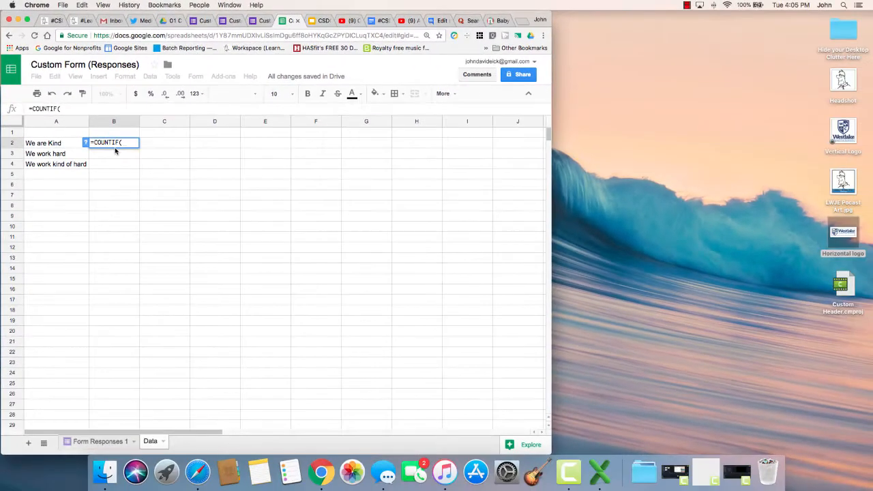
left_click(93, 442)
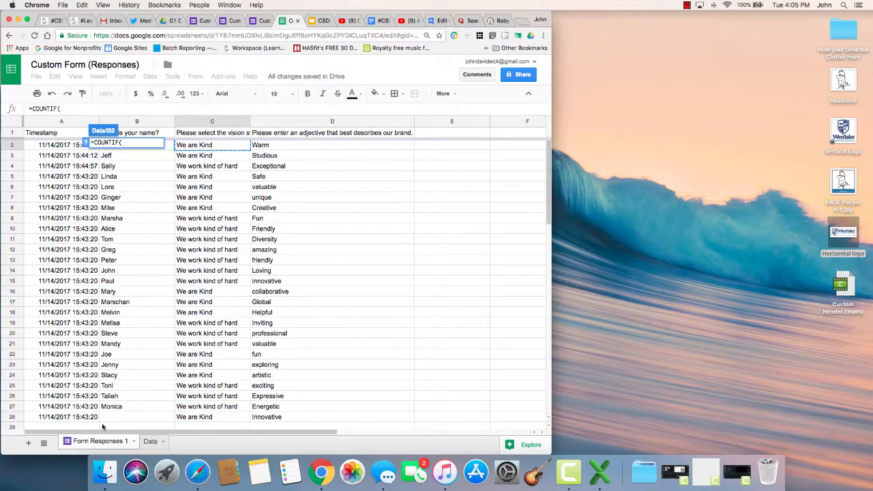
left_click(206, 122)
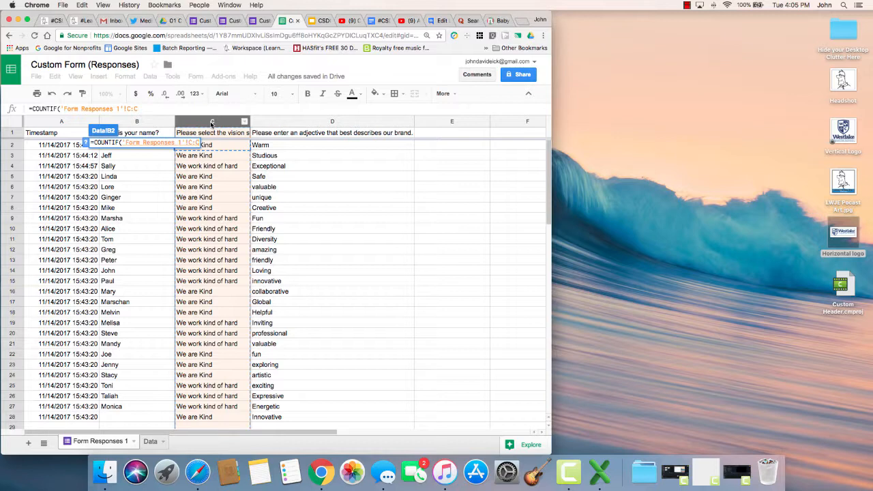
type(",")
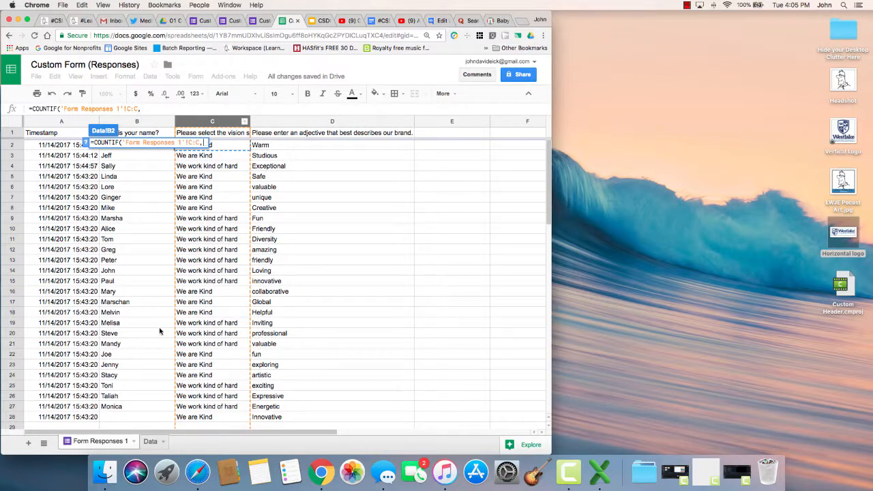
left_click(150, 442)
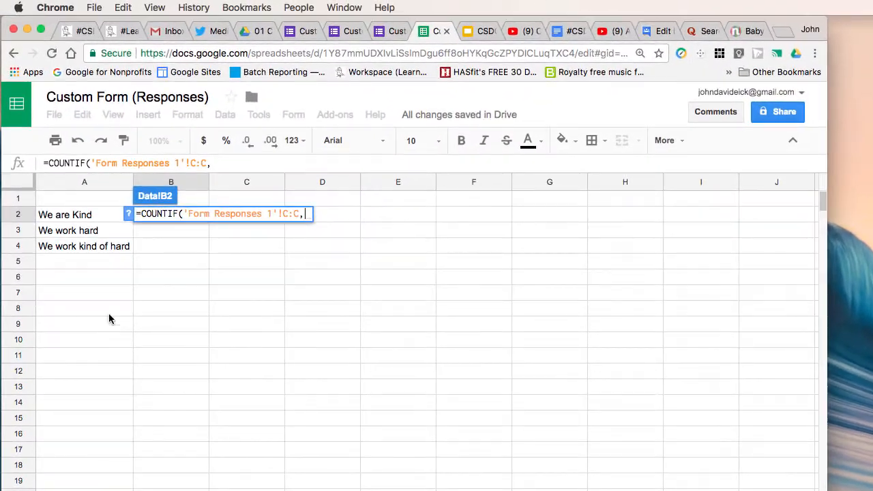
left_click(71, 211)
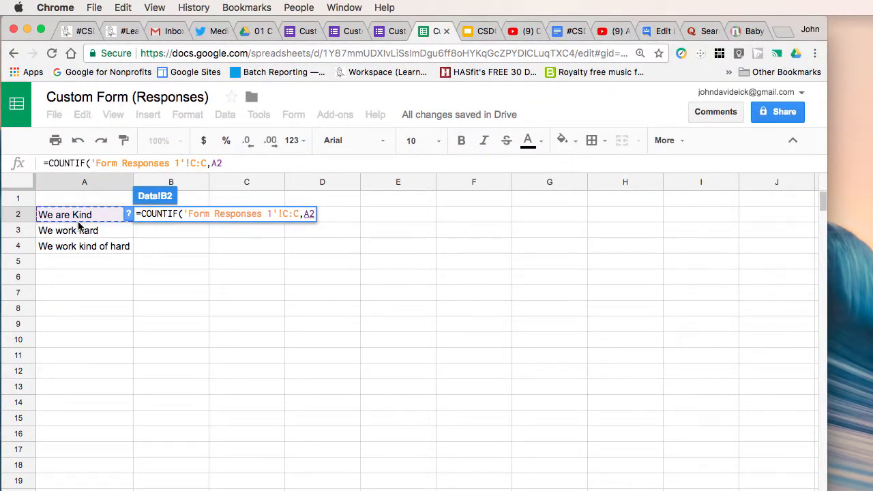
type(")")
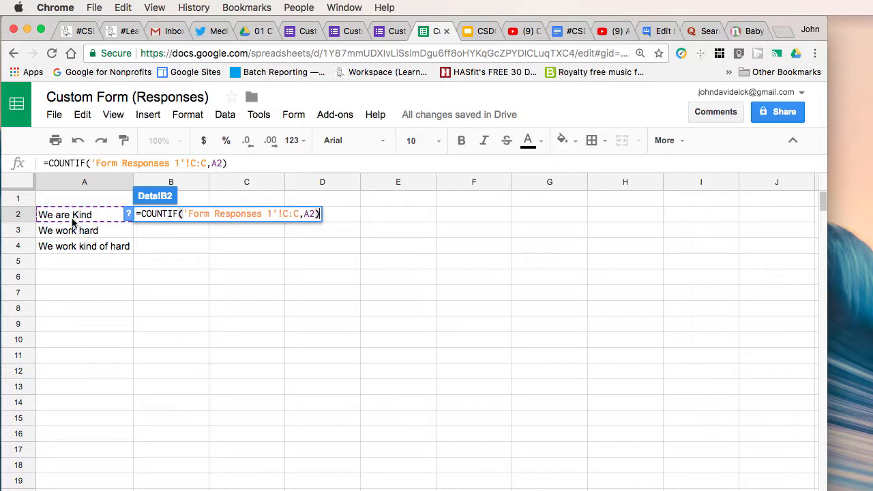
key("Return")
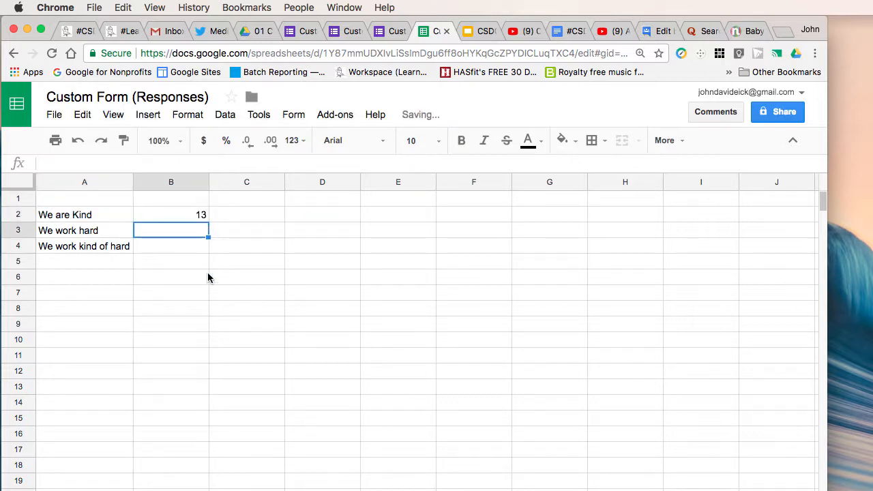
Fill the COUNTIF formula from B2 down to B4 and check the formula in B4
left_click(198, 214)
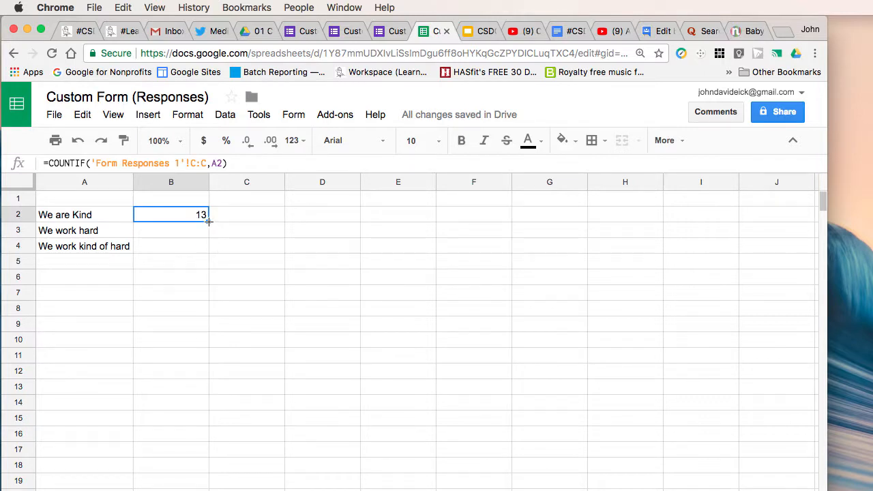
left_click_drag(208, 220, 207, 249)
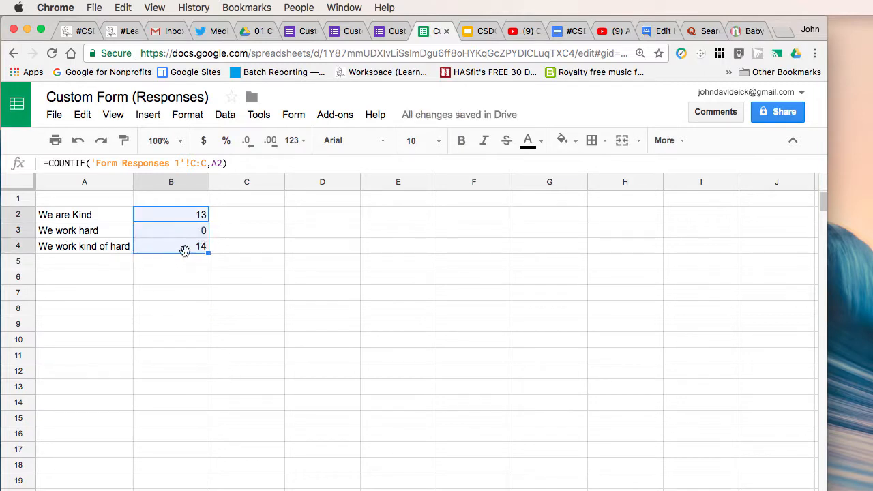
left_click(199, 248)
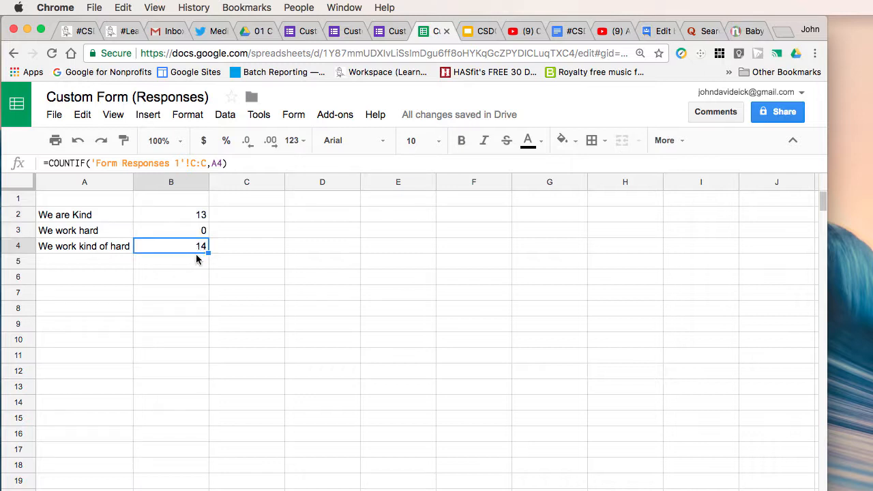
left_click(191, 293)
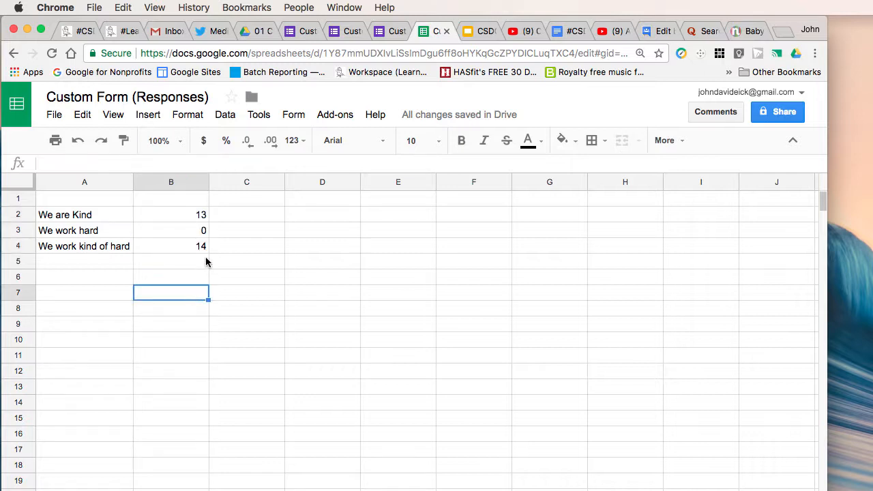
Copy "We are Kind" from the Data sheet into cell C29 of Form Responses 1 and check the count on the Data sheet
left_click(78, 220)
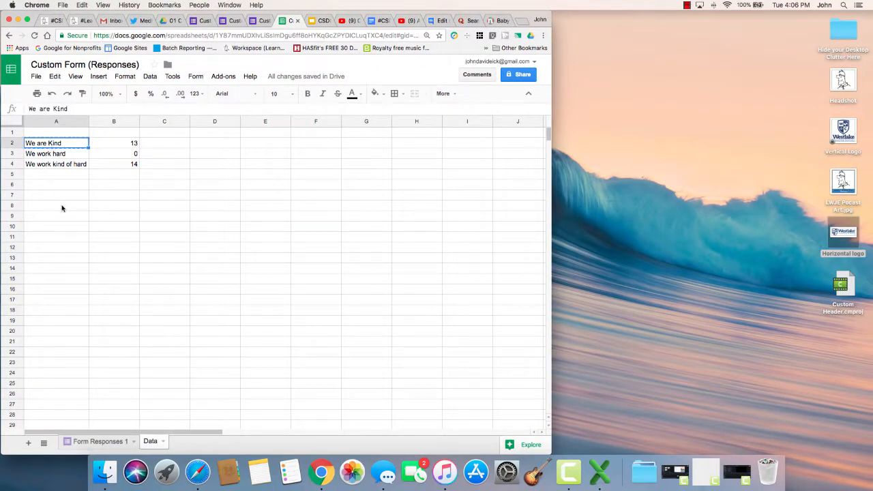
left_click(101, 441)
left_click(193, 427)
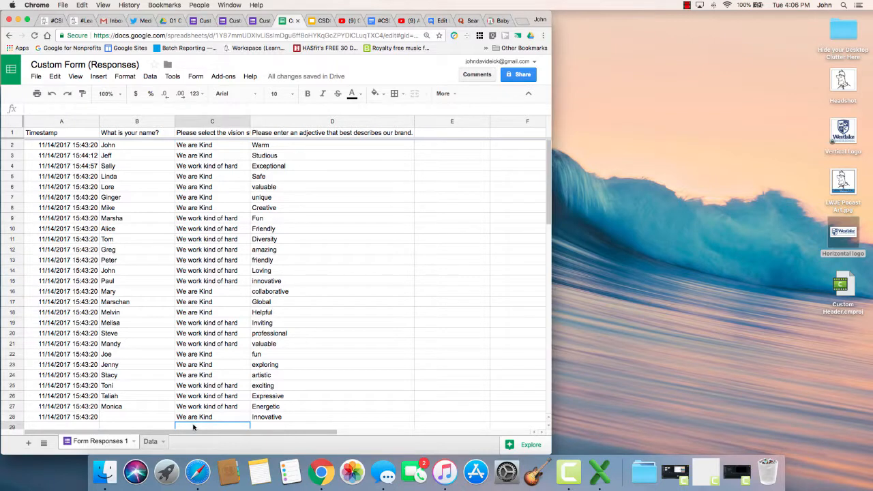
left_click(193, 417)
left_click(145, 442)
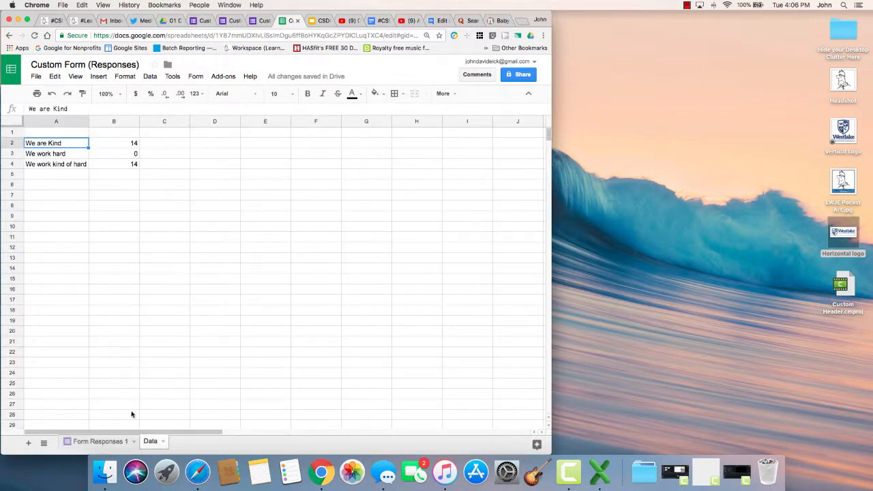
Clear the test answer from cell C29 of Form Responses 1 and recheck the counts on the Data sheet
left_click(115, 442)
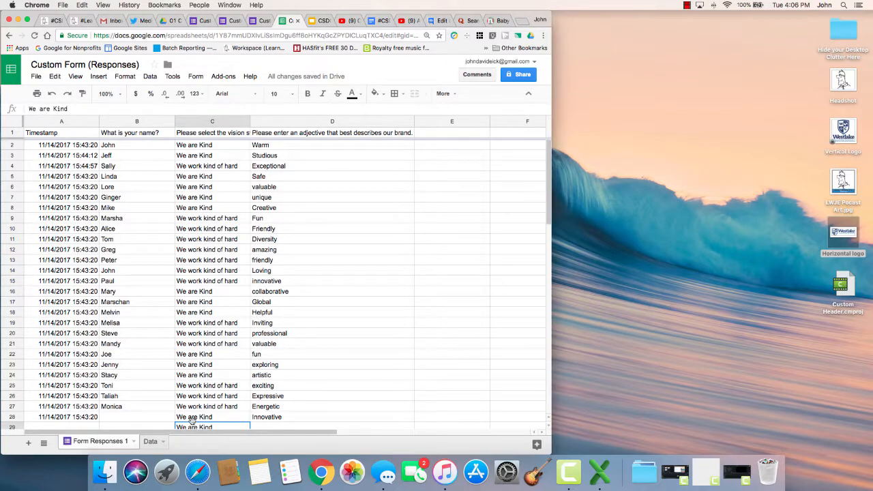
left_click(151, 442)
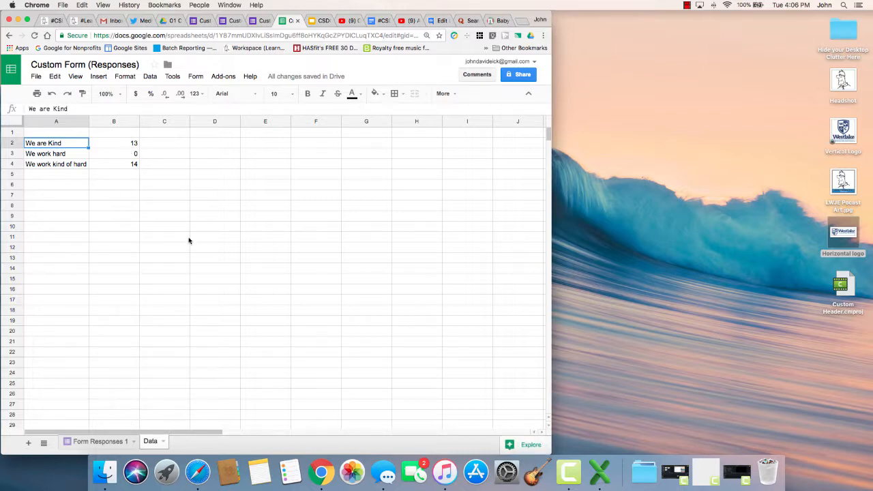
left_click(117, 441)
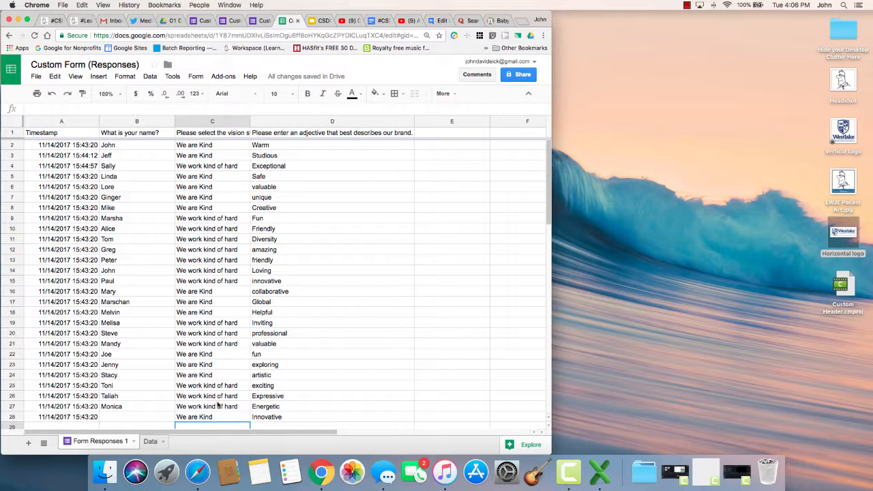
left_click(150, 444)
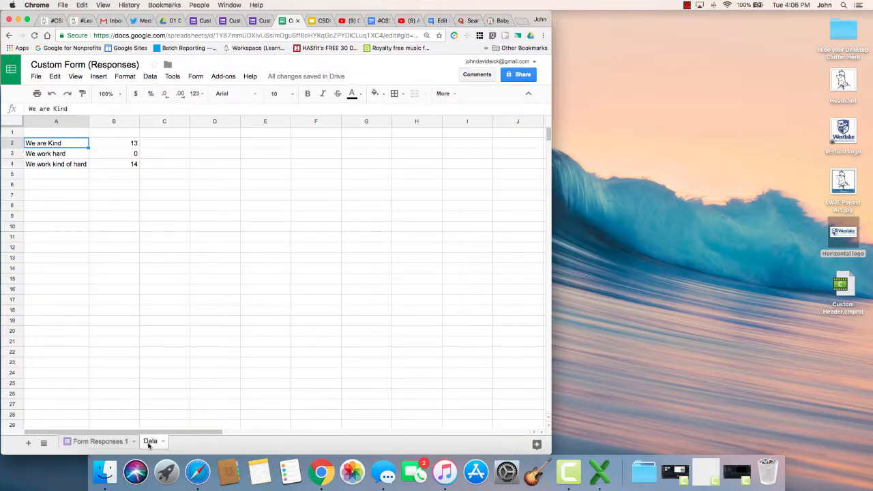
Enter =UNIQUE('Form Responses 1'!D:D) in cell D2 of the Data sheet to list each distinct adjective
left_click(199, 145)
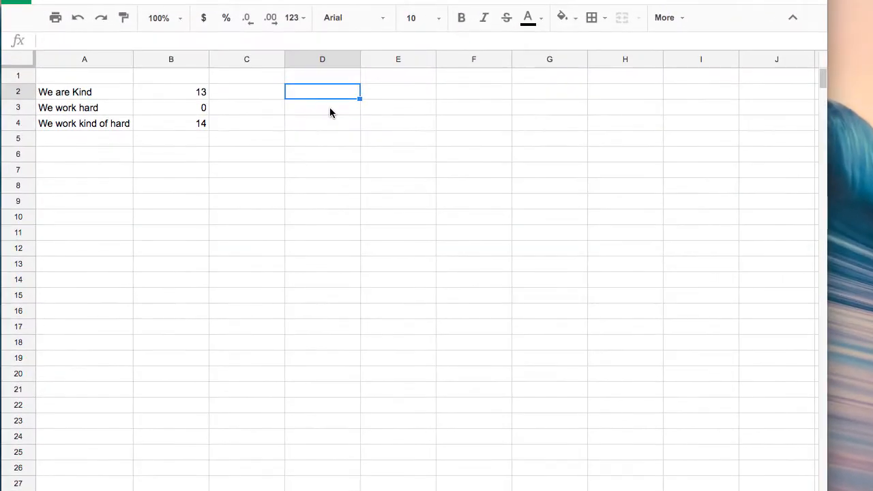
type("=")
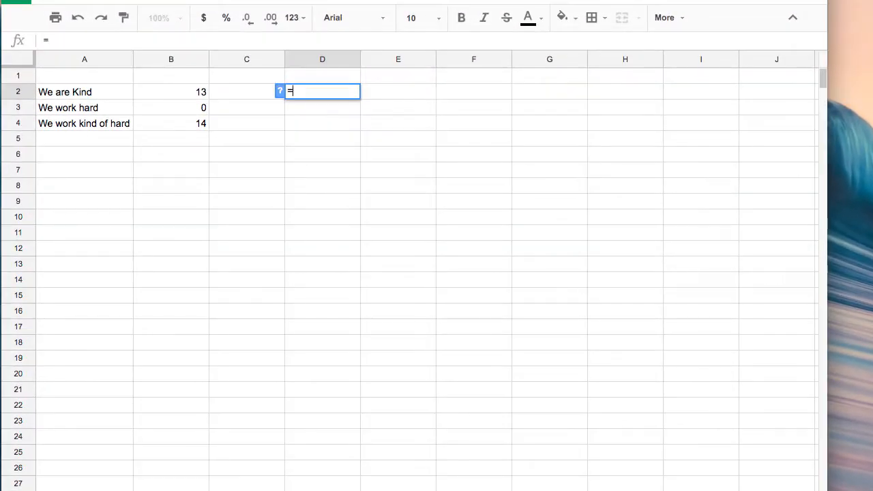
type("uni")
key("Tab")
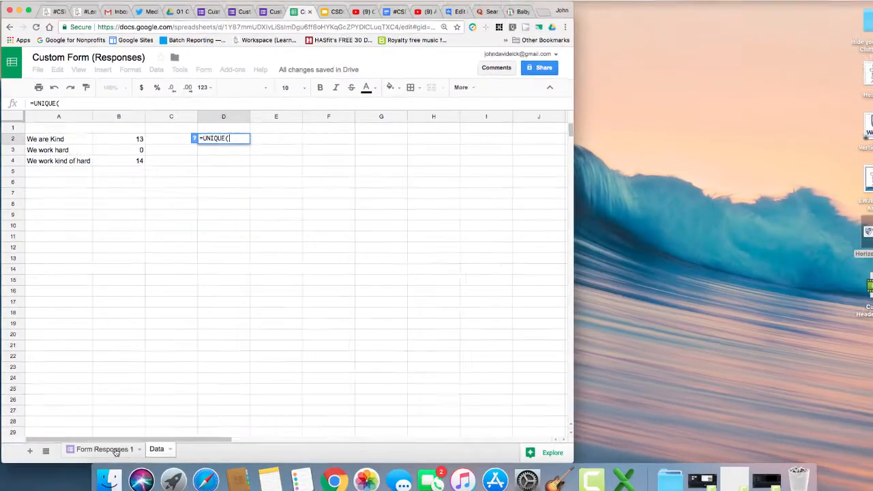
left_click(109, 443)
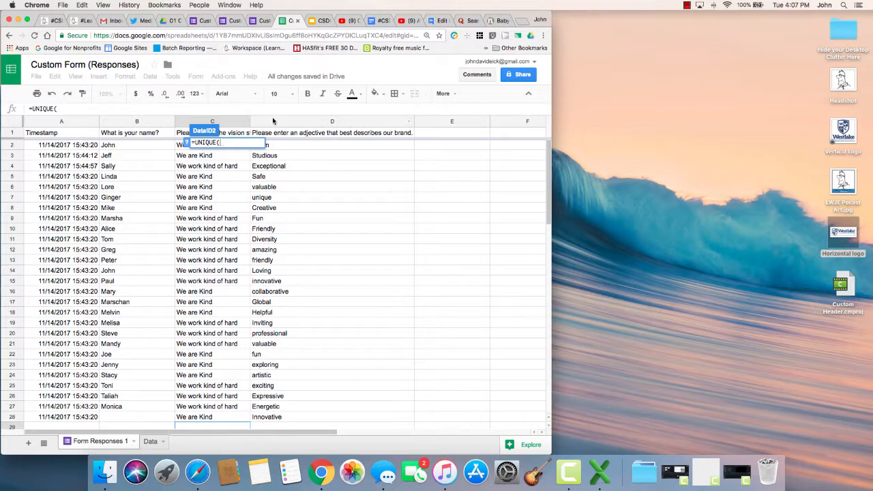
left_click(273, 121)
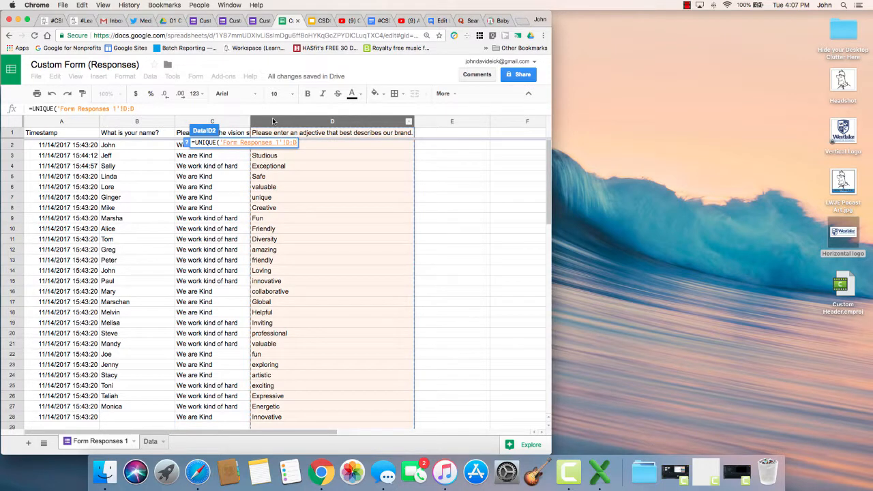
type(")")
key("Return")
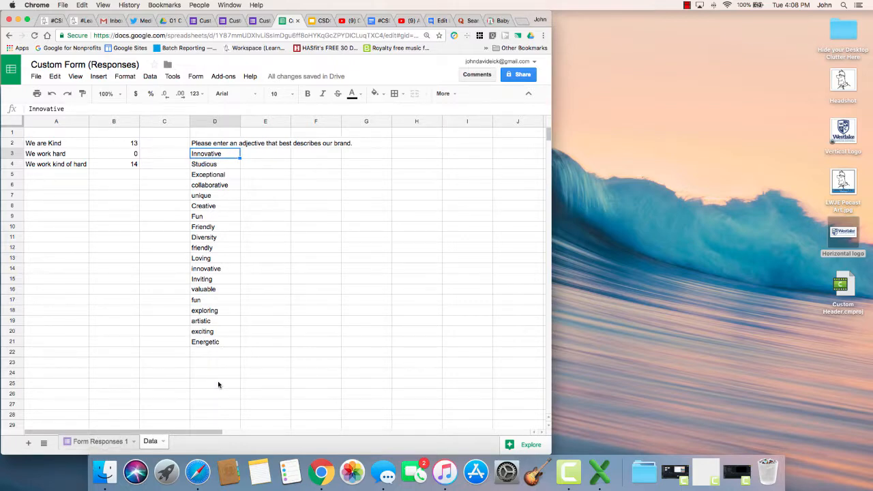
Enter =COUNTIF('Form Responses 1'!D:D,D3) in cell E3 of the Data sheet to count the "Innovative" answers
left_click(274, 155)
left_click(293, 208)
left_click(260, 156)
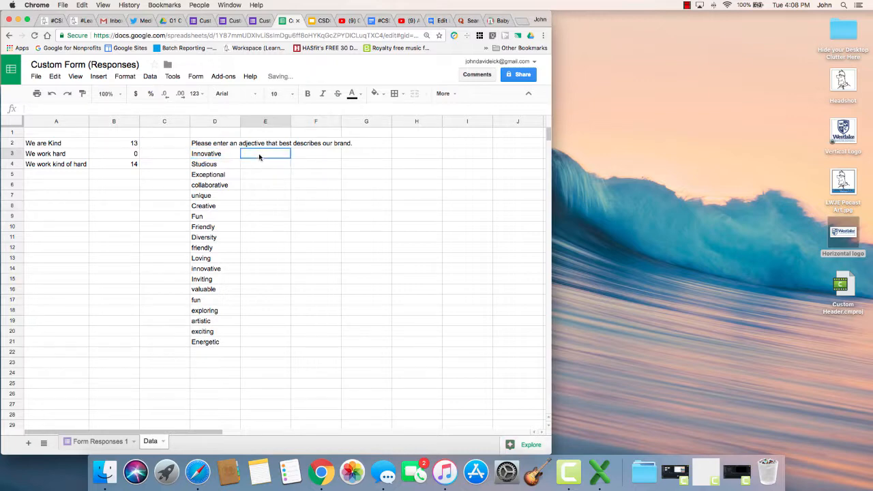
type("=co")
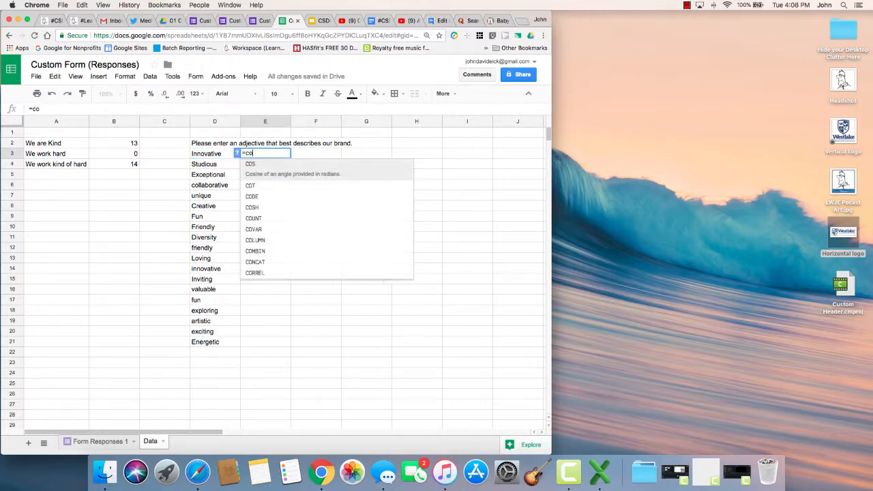
type("untif")
key("Tab")
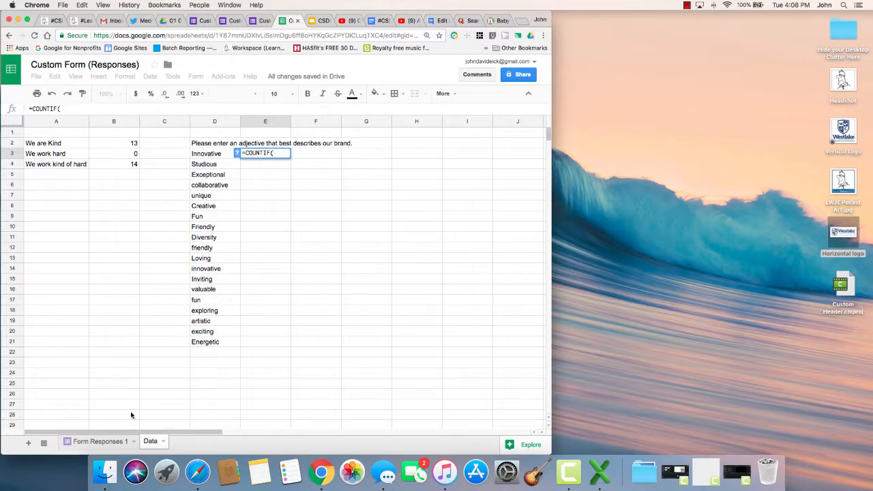
left_click(112, 447)
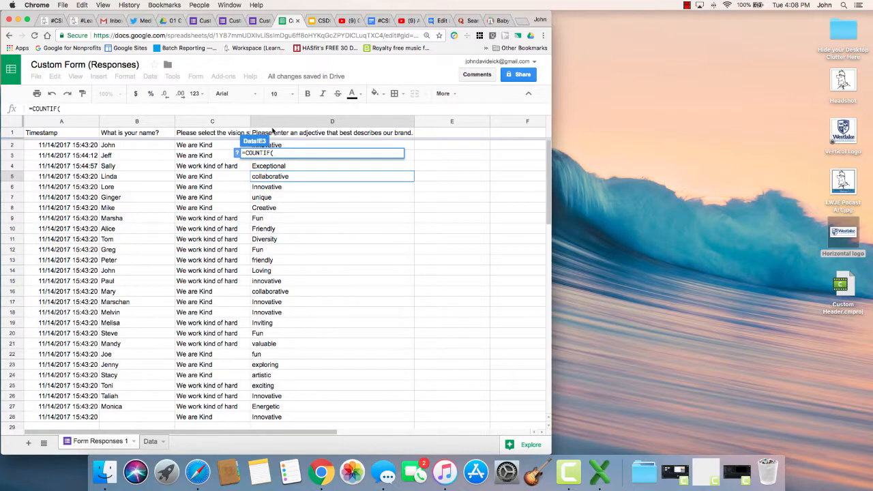
left_click(273, 122)
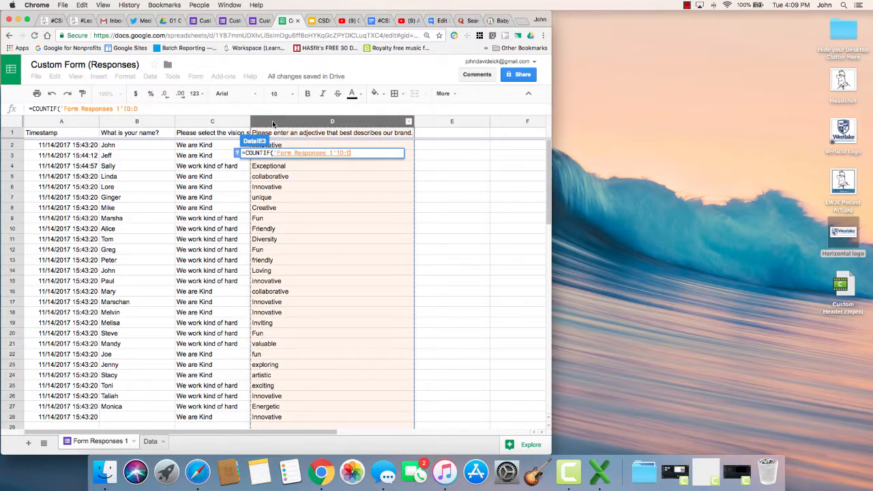
type(",")
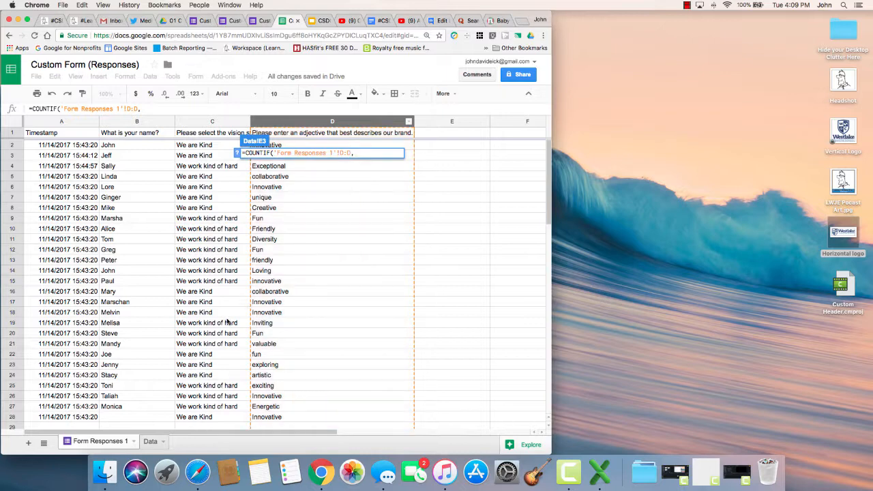
left_click(150, 441)
left_click(219, 154)
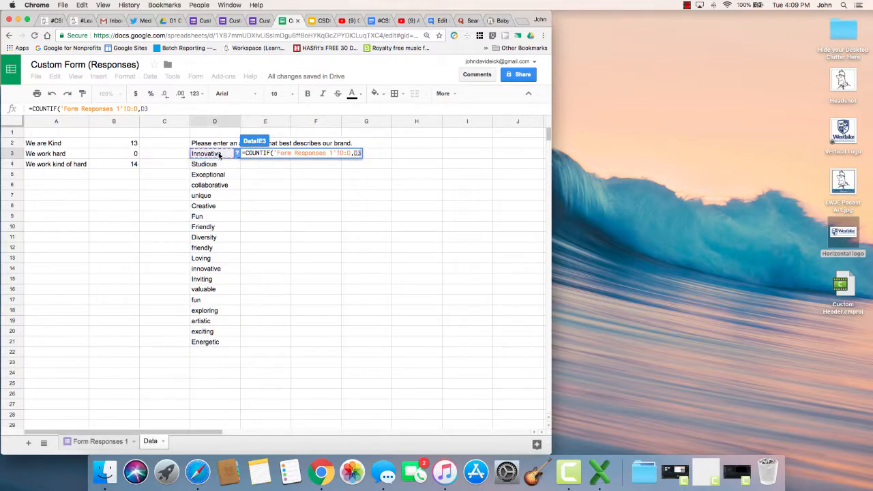
key("Return")
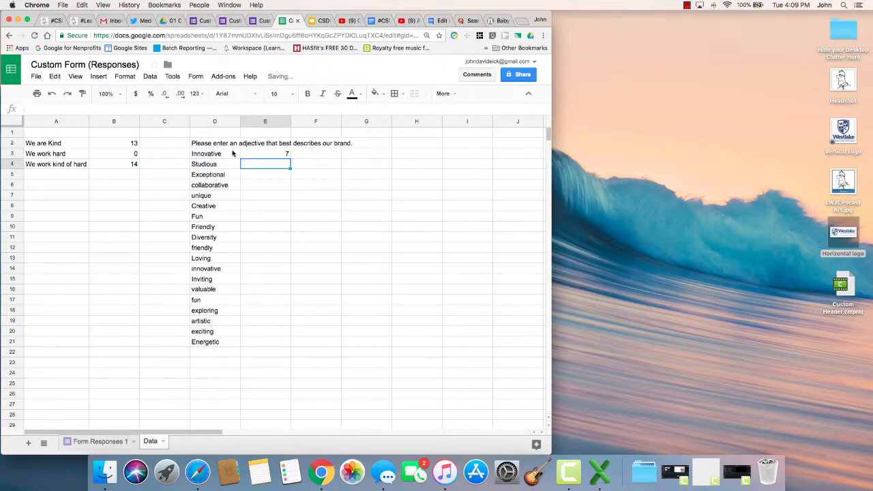
Fill the COUNTIF formula from E3 down to E21 and review the counts beside the adjectives
left_click(260, 155)
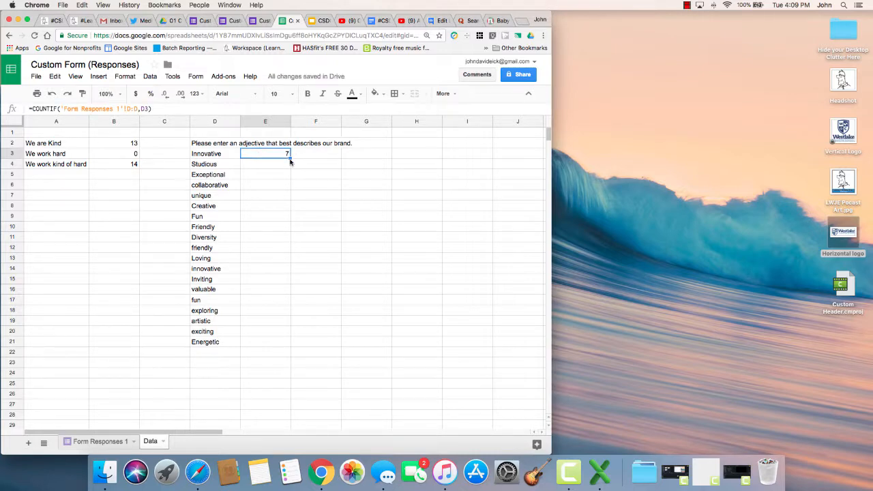
left_click_drag(290, 159, 289, 343)
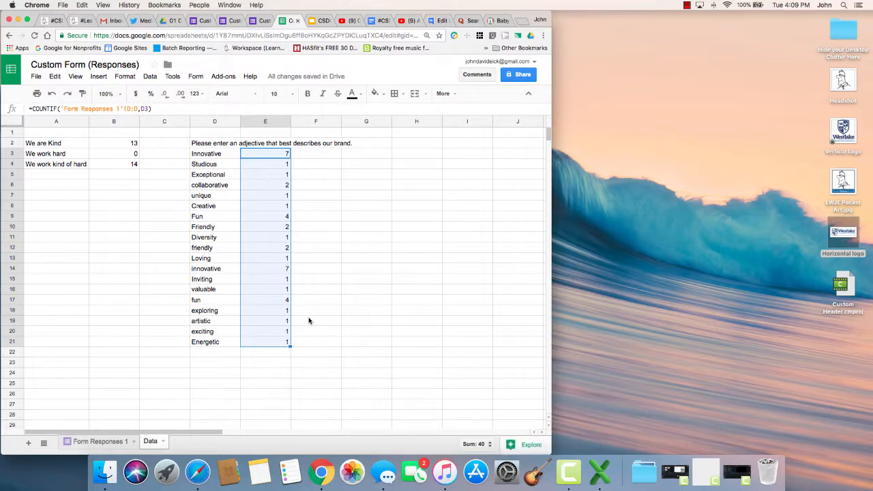
left_click(234, 384)
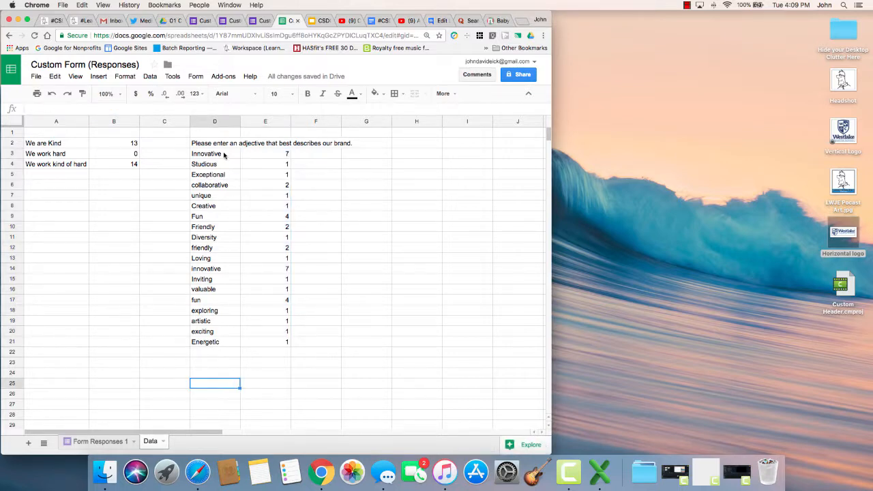
left_click_drag(258, 158, 261, 341)
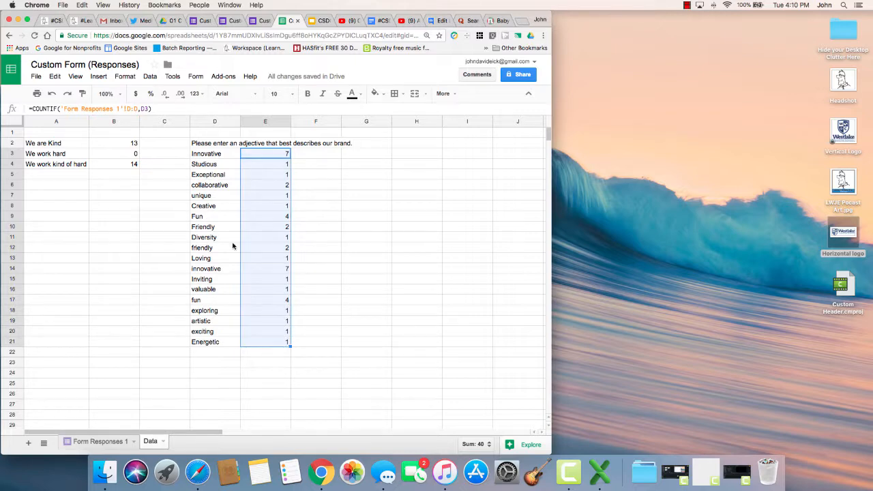
left_click(210, 354)
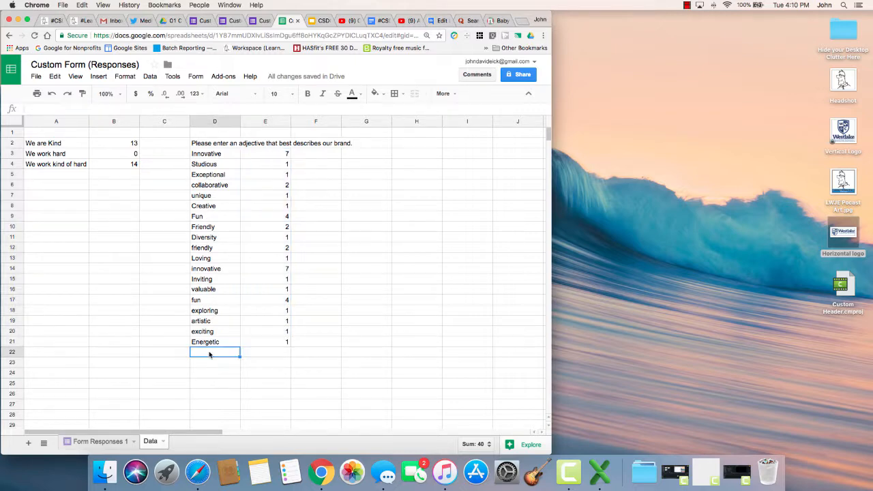
left_click(275, 355)
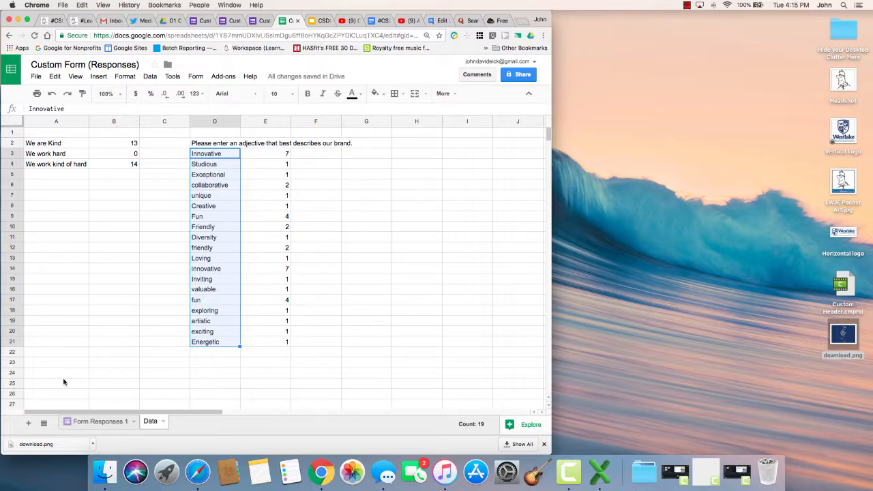
Copy the adjective answers in column D of Form Responses 1, from cell D2 downward
left_click(99, 423)
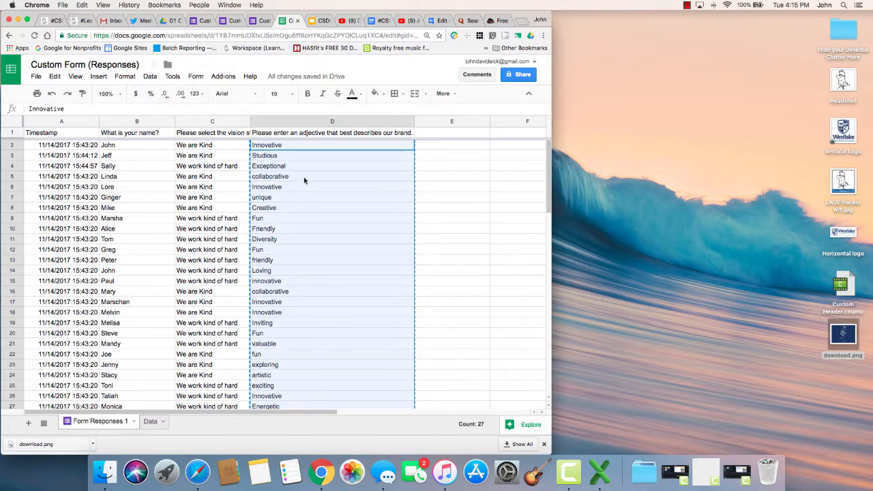
left_click(294, 154)
left_click_drag(292, 145, 284, 242)
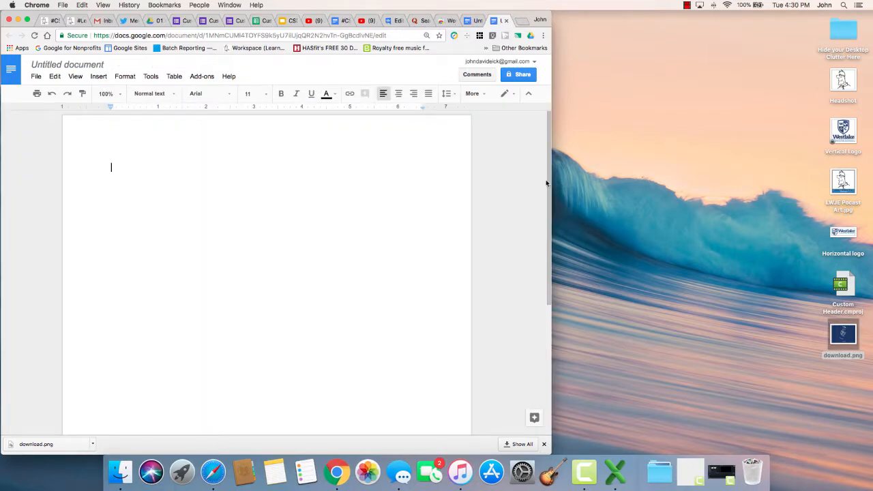
Name the untitled Google Docs document "Word Cloud" and paste the copied adjectives into it
left_click(65, 64)
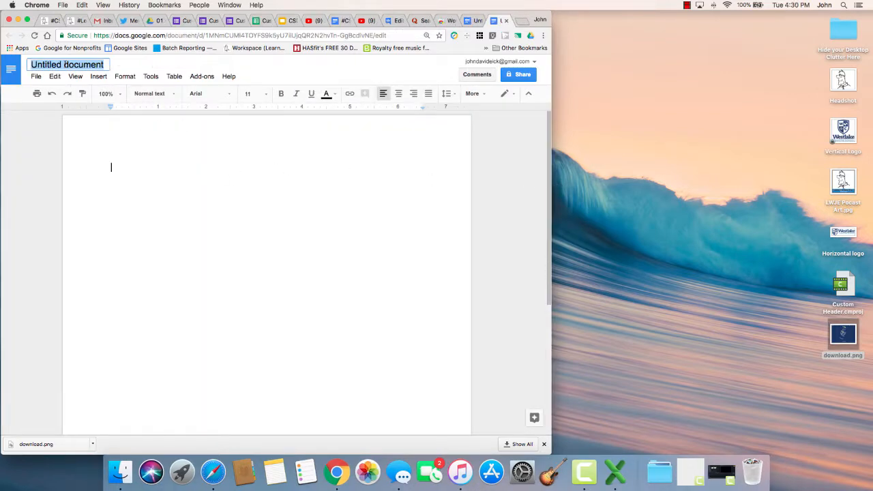
type("Word Cloud")
key("Return")
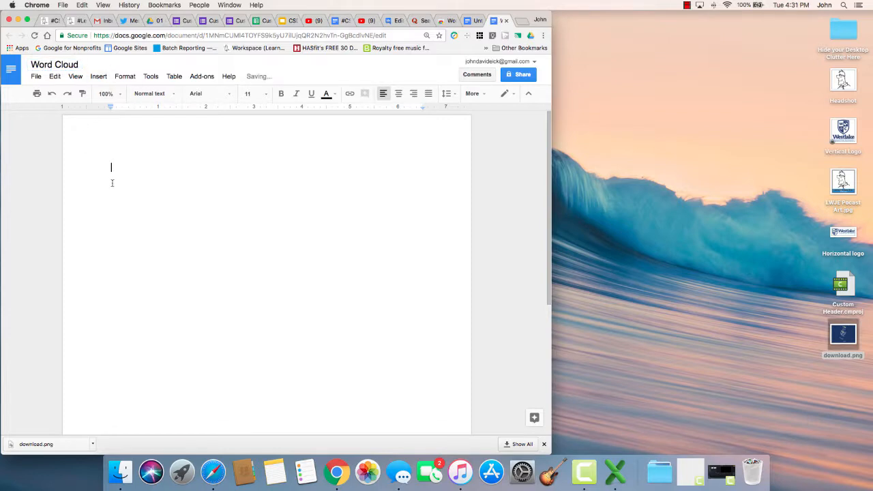
key("super+v")
scroll(275, 290, "up", 3)
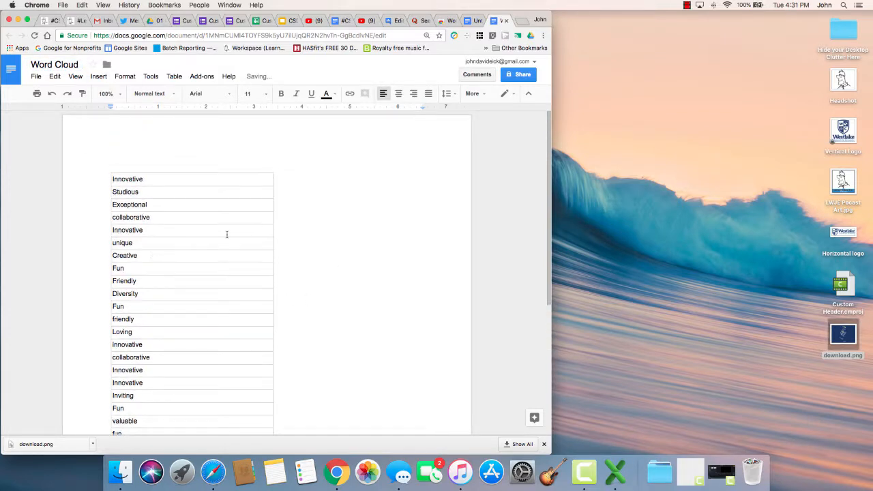
Create a downloadable word cloud of the adjectives with the Word Cloud Generator add-on and close the preview of the saved image
left_click(203, 77)
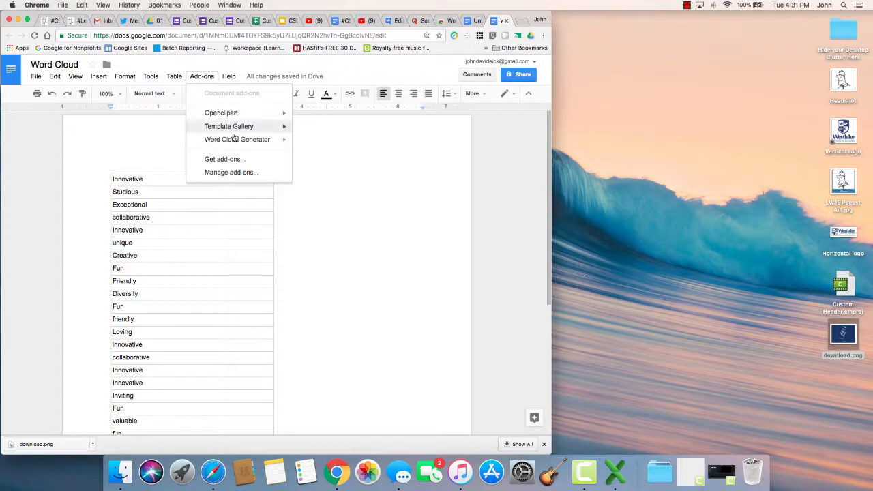
mouse_move(237, 141)
left_click(334, 145)
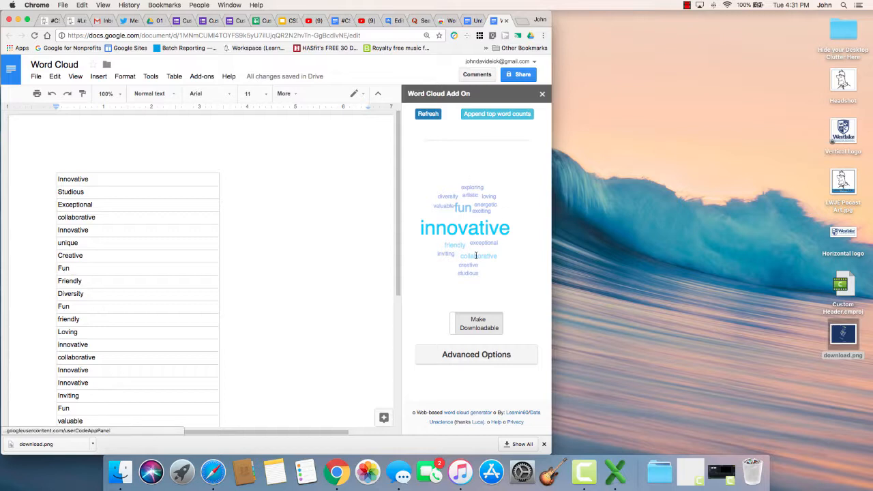
left_click(481, 315)
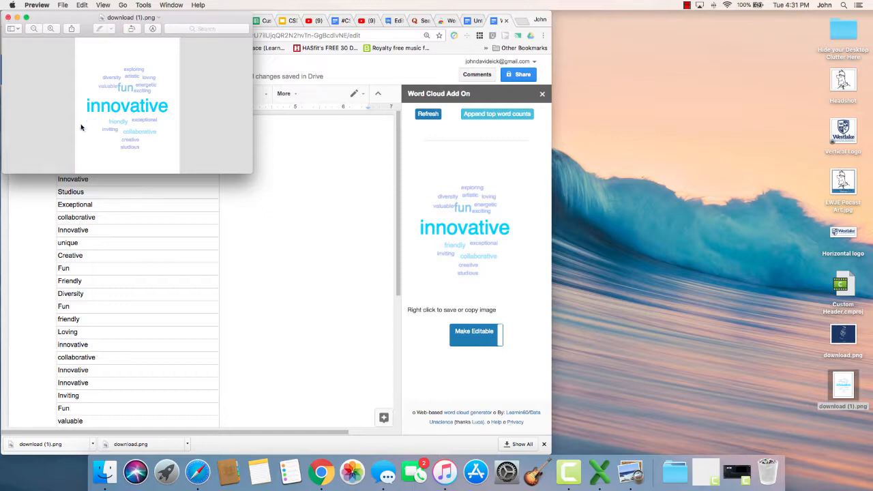
left_click(7, 18)
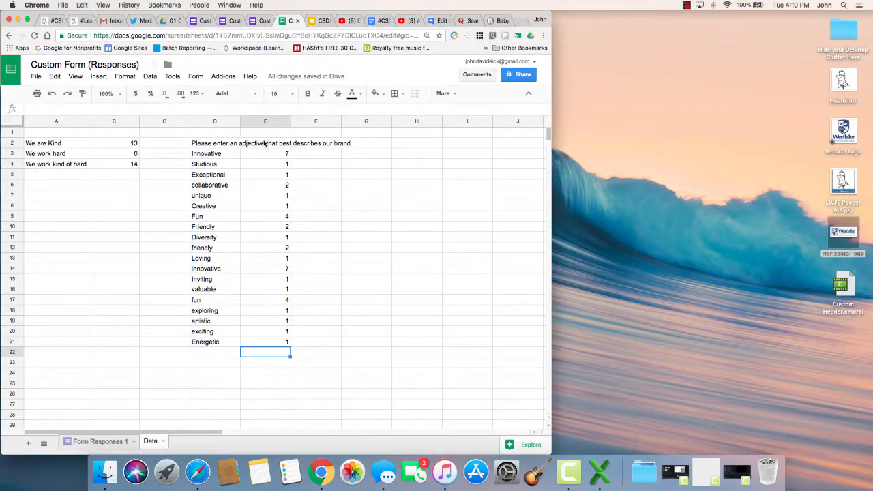